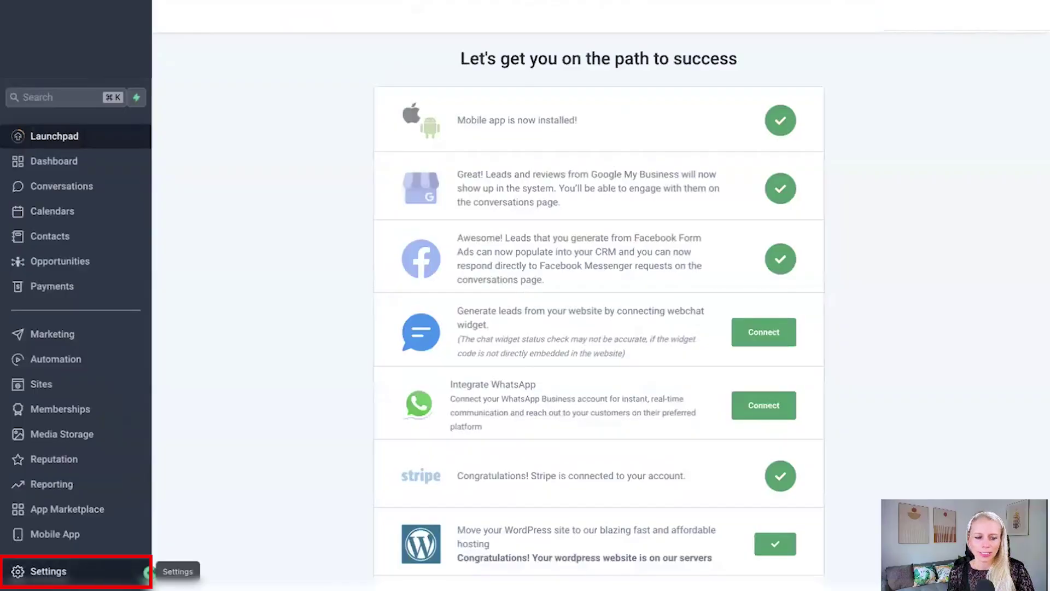
# Open the admin staff member's Roles & Permissions in My Staff and review the Integrations permission
pyautogui.click(146, 571)
pyautogui.click(82, 306)
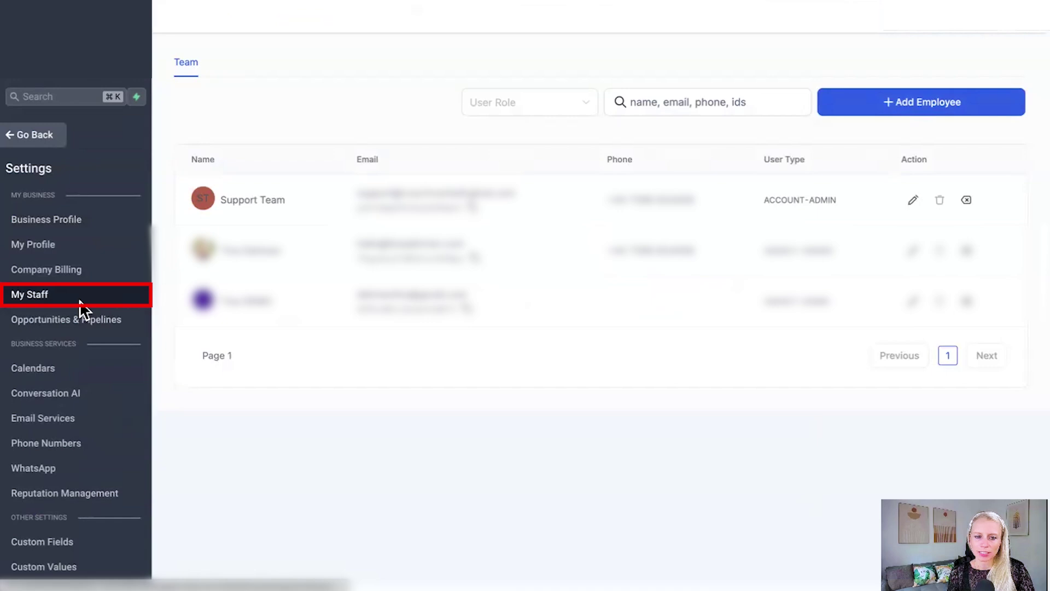
pyautogui.click(913, 201)
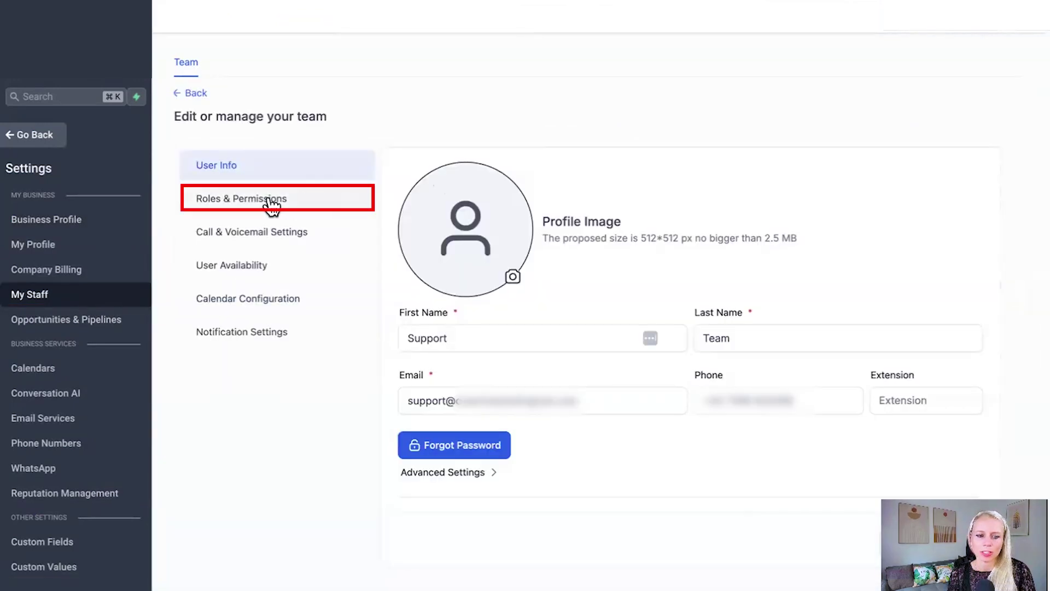
pyautogui.click(272, 205)
pyautogui.click(334, 372)
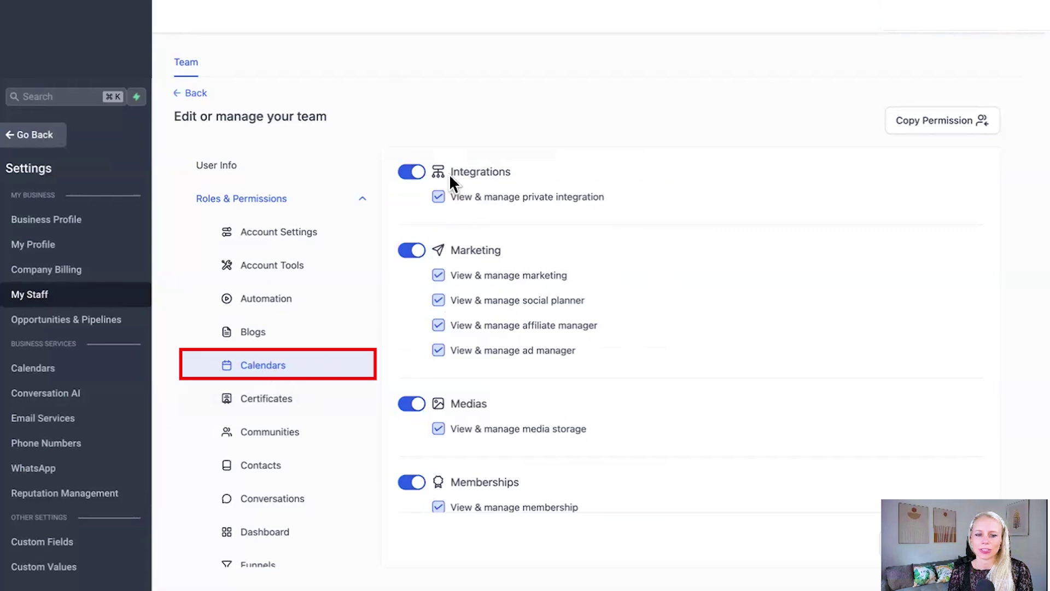
pyautogui.click(410, 182)
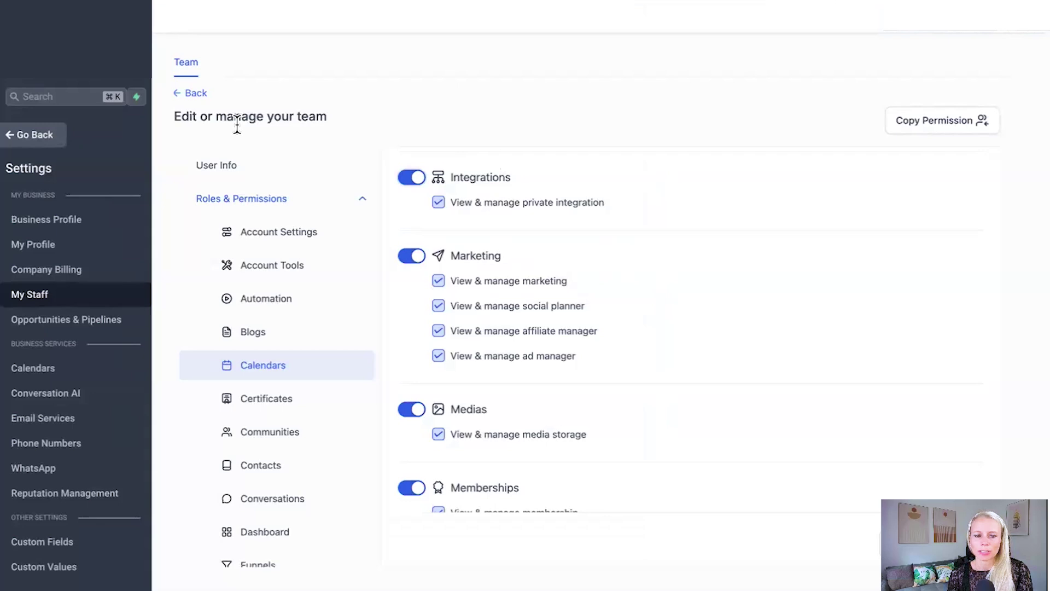
pyautogui.scroll(-5, 132, 356)
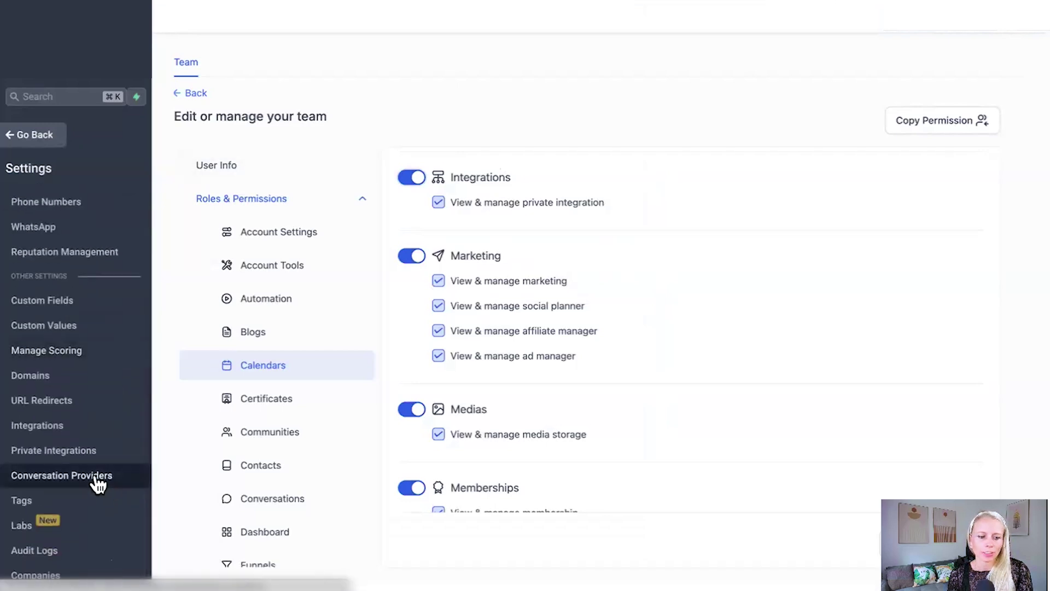
# Start a new private integration named 'Demo Private Integration' with description 'Demo Private Integration Description'
pyautogui.click(77, 454)
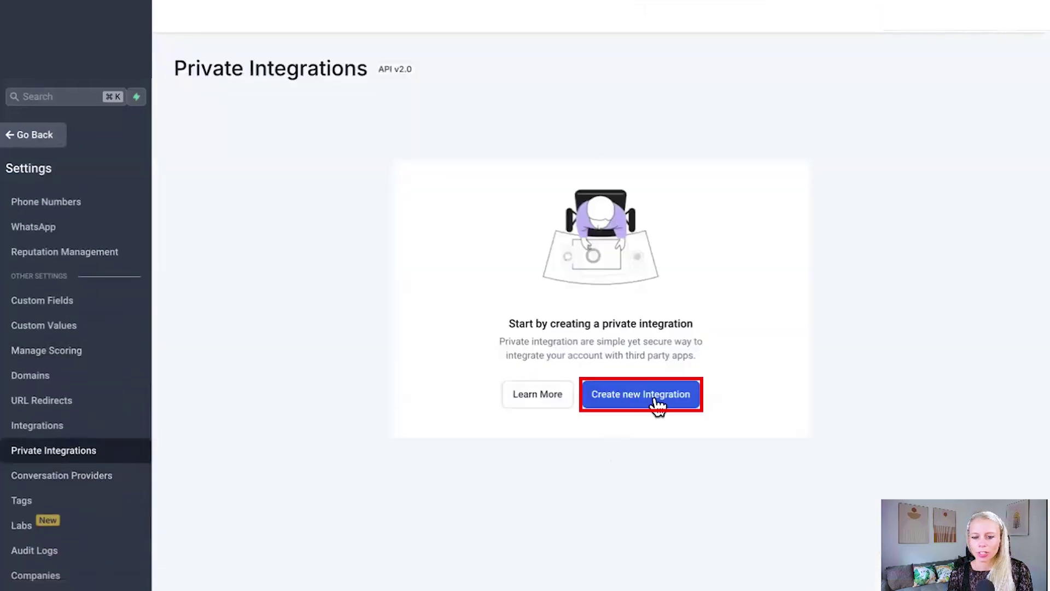
pyautogui.click(656, 404)
pyautogui.click(462, 310)
pyautogui.write('Demo Private Integration')
pyautogui.press('Tab')
pyautogui.write('Demo Private Integration Description')
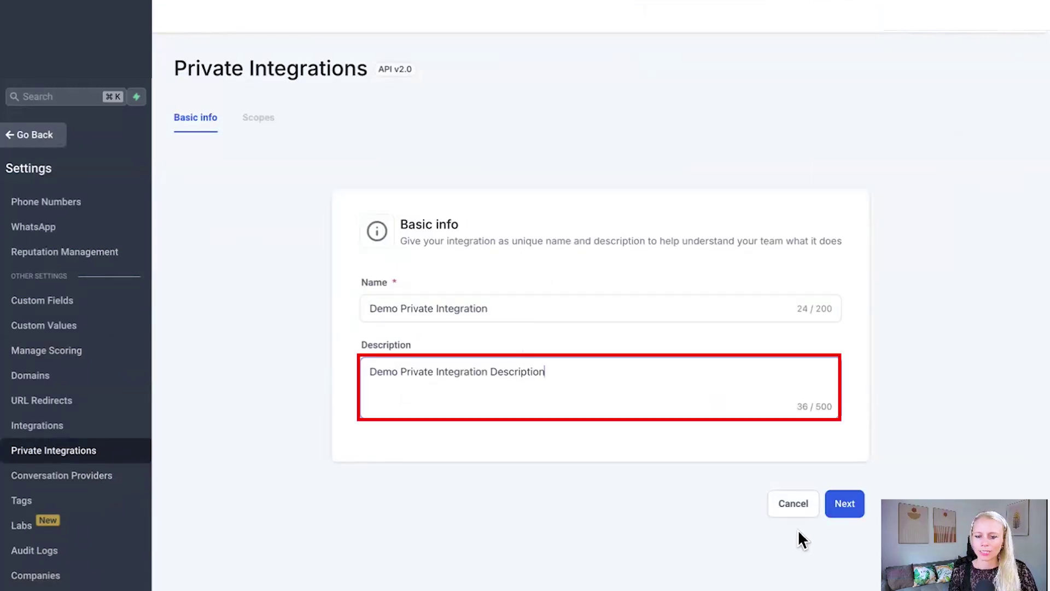
pyautogui.click(845, 505)
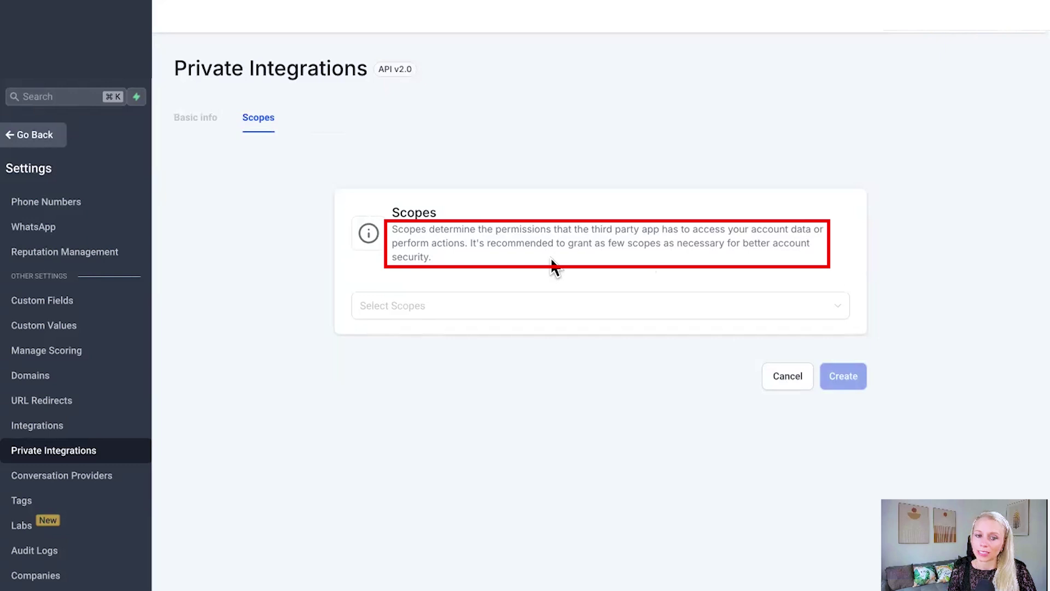
# Select the Edit Calendars, View Calendars and View Calendar Events scopes
pyautogui.click(457, 308)
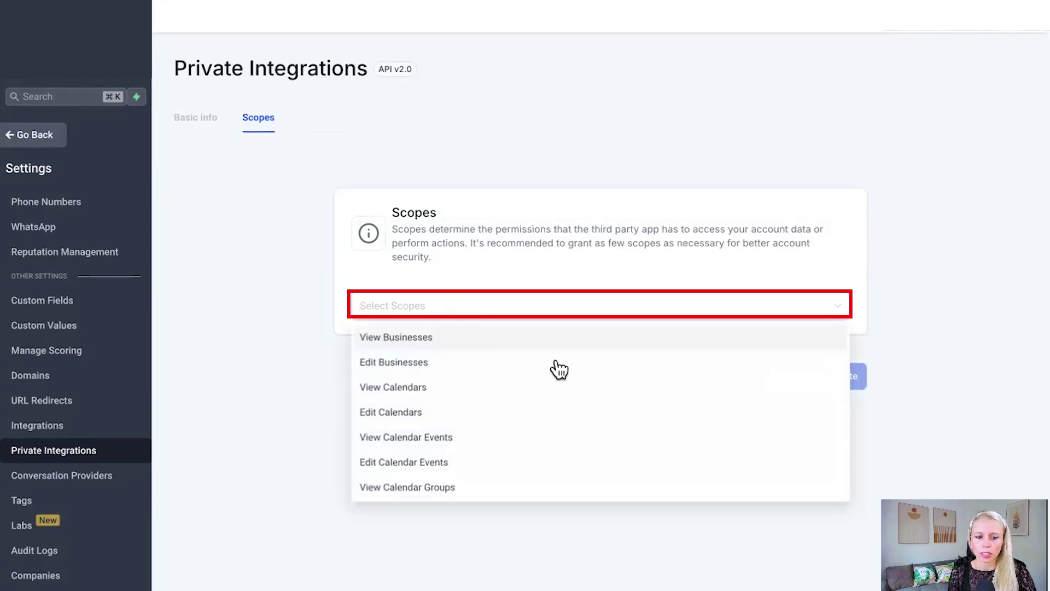
pyautogui.scroll(-1, 540, 377)
pyautogui.click(446, 387)
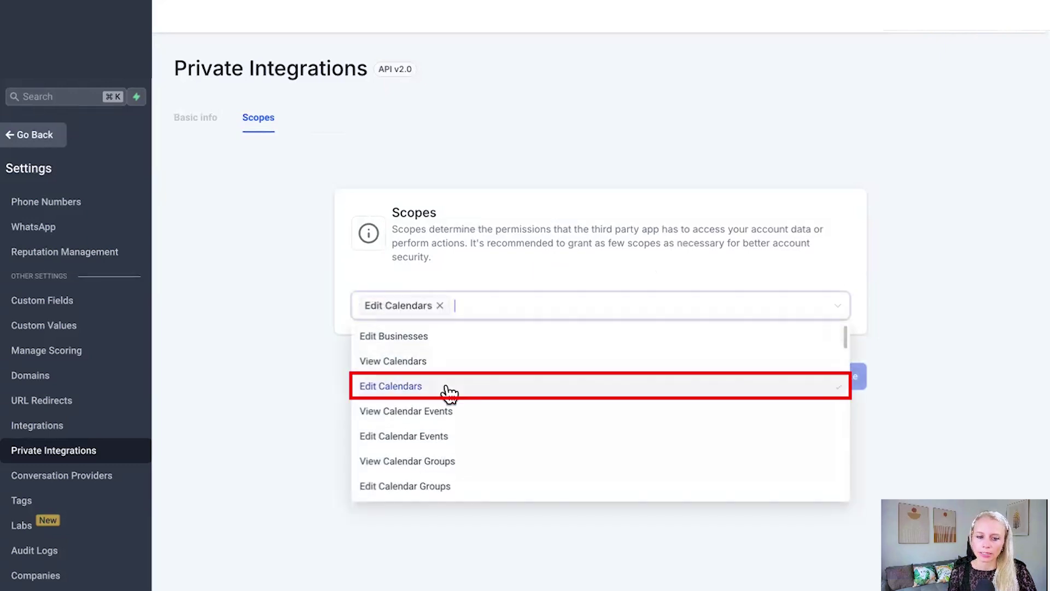
pyautogui.click(479, 363)
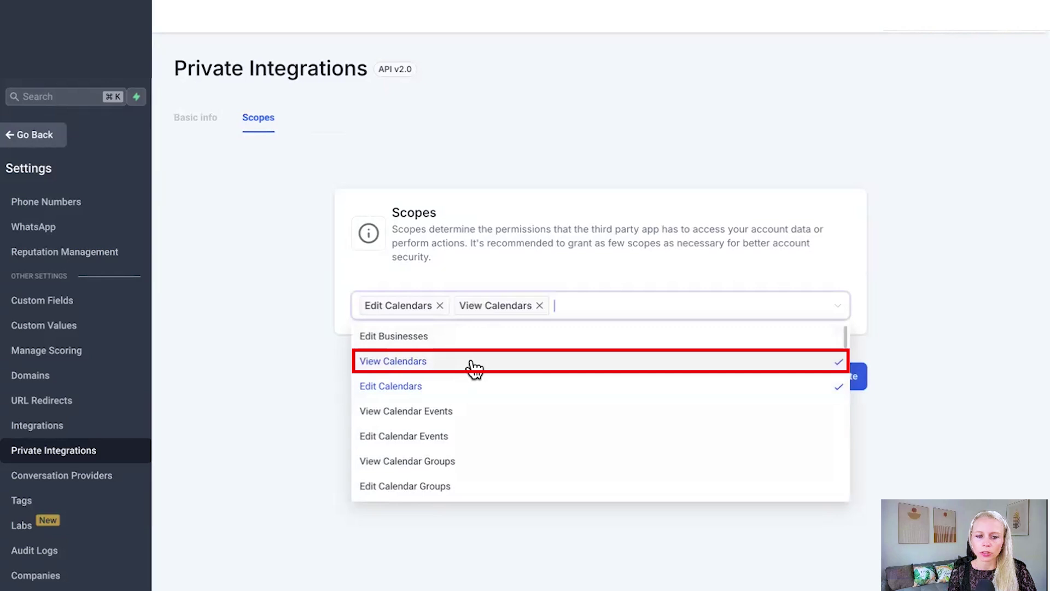
pyautogui.click(485, 414)
pyautogui.click(375, 284)
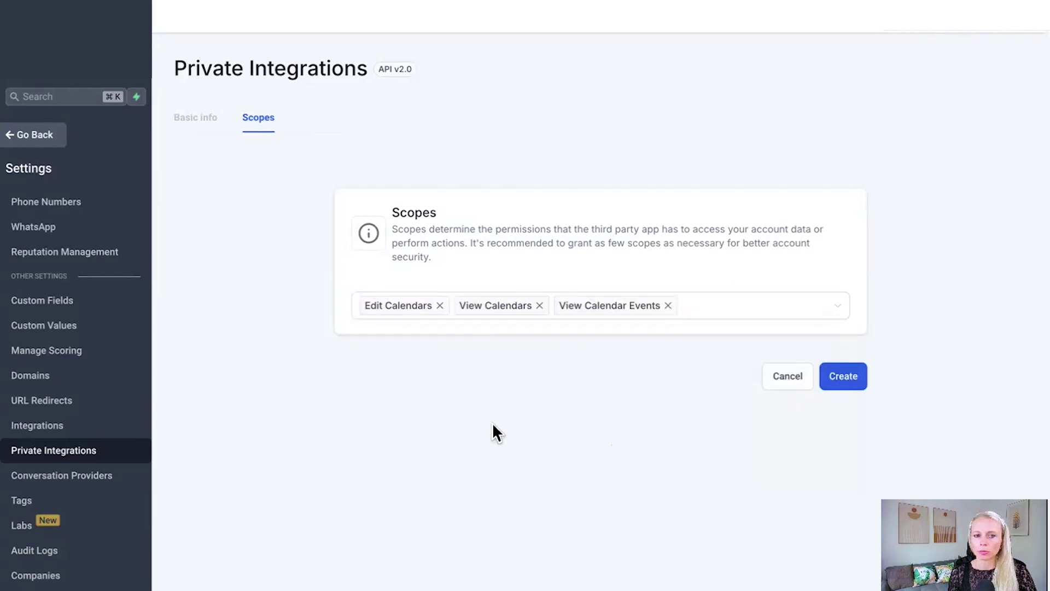
# Create Demo Private Integration with the chosen calendar scopes to generate its access token
pyautogui.click(848, 384)
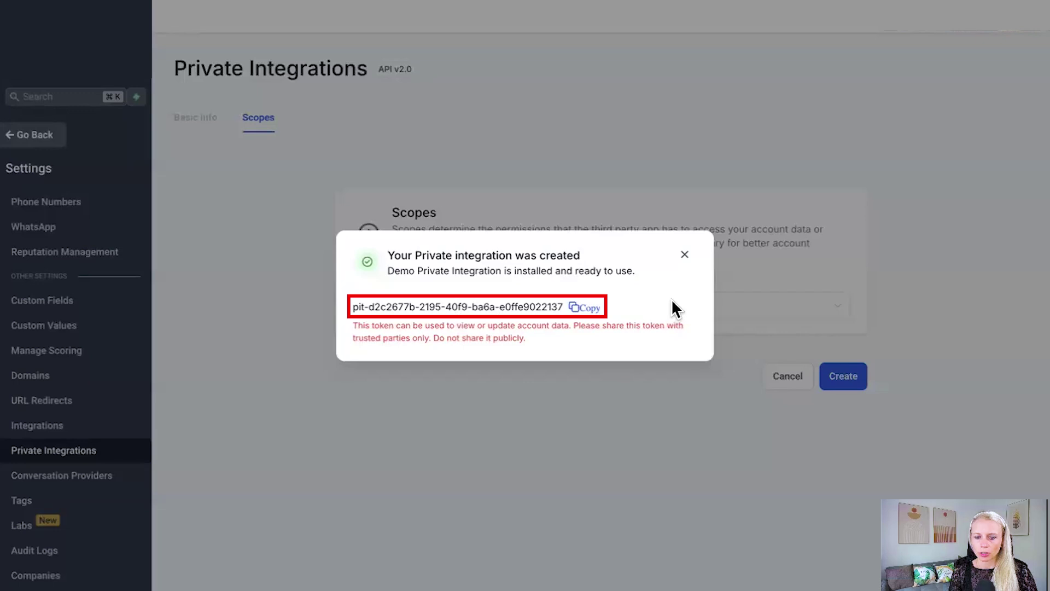
# Dismiss the success message, then cancel a 'rotate and expire later' token rotation
pyautogui.click(684, 255)
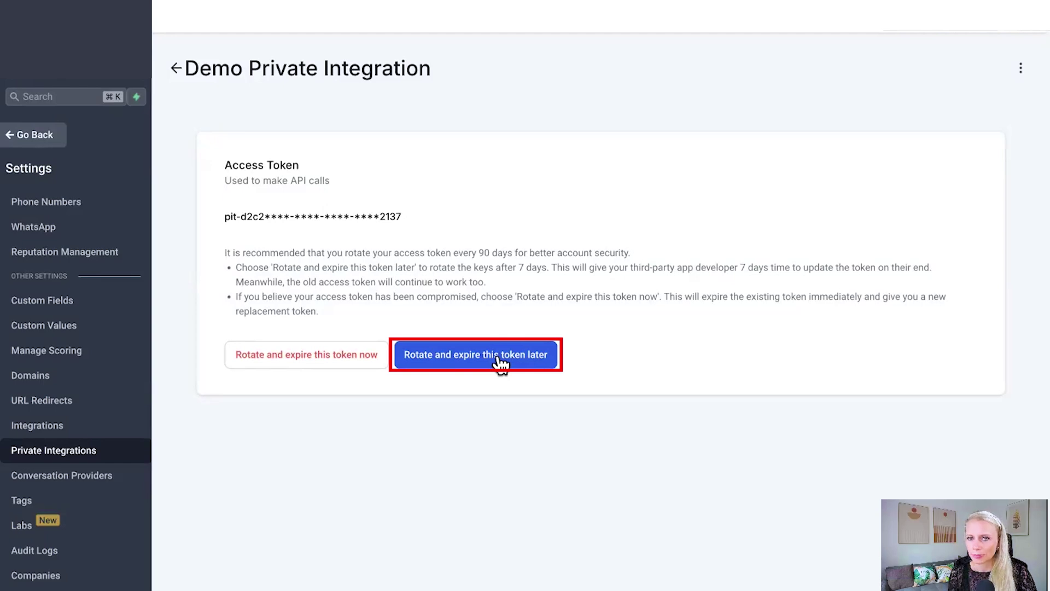
pyautogui.click(500, 363)
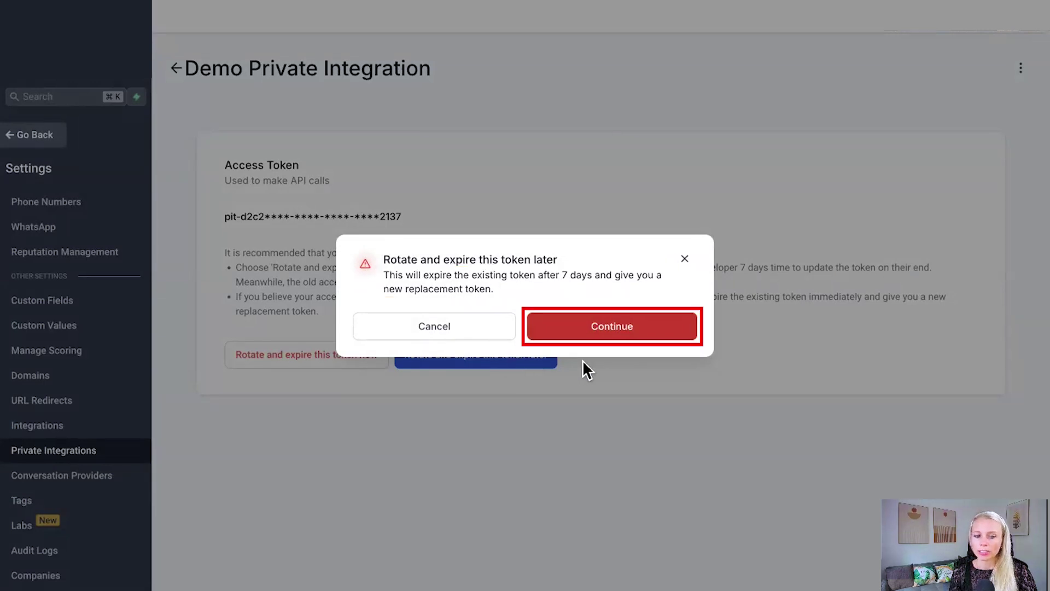
pyautogui.click(421, 339)
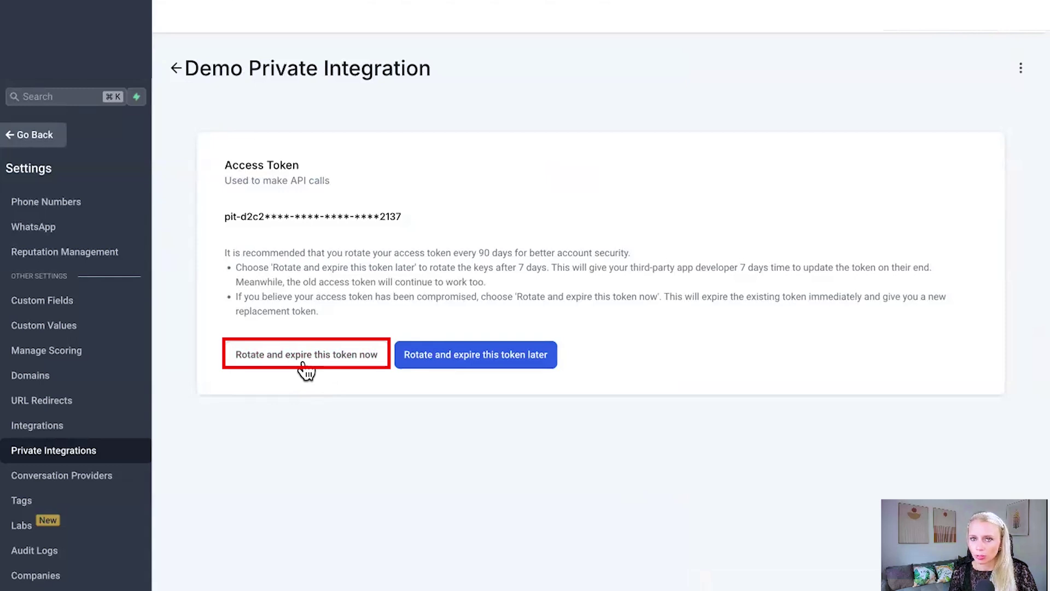
# Rotate the access token with immediate expiry and copy the new token
pyautogui.click(303, 365)
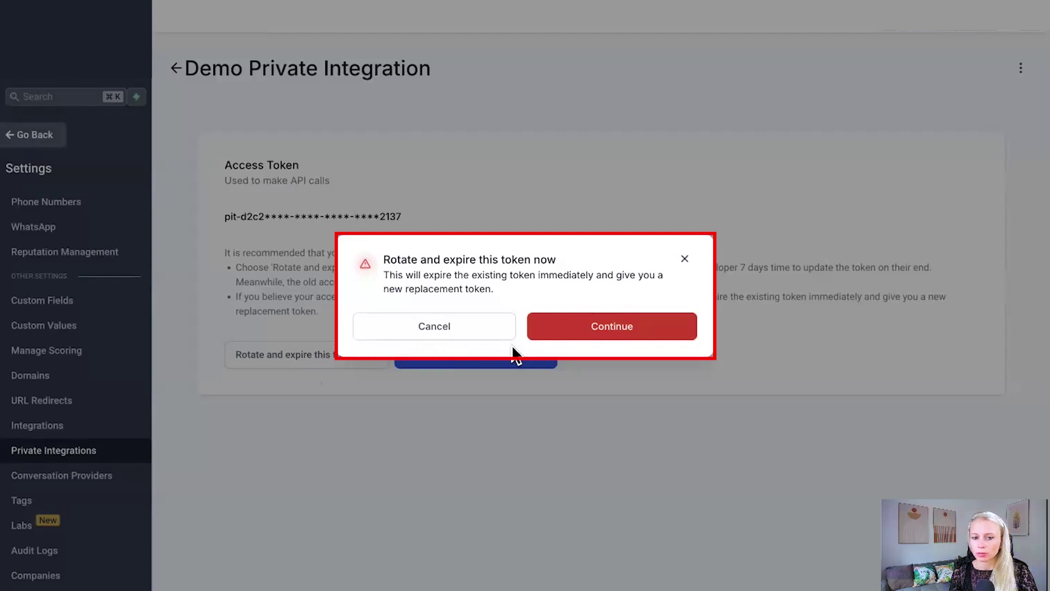
pyautogui.click(615, 330)
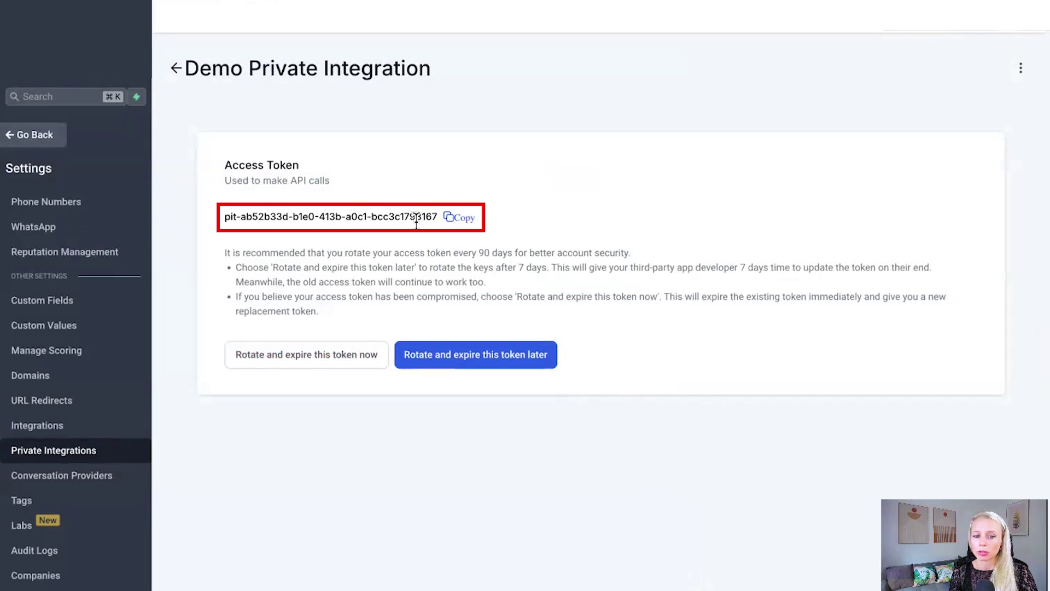
pyautogui.click(457, 220)
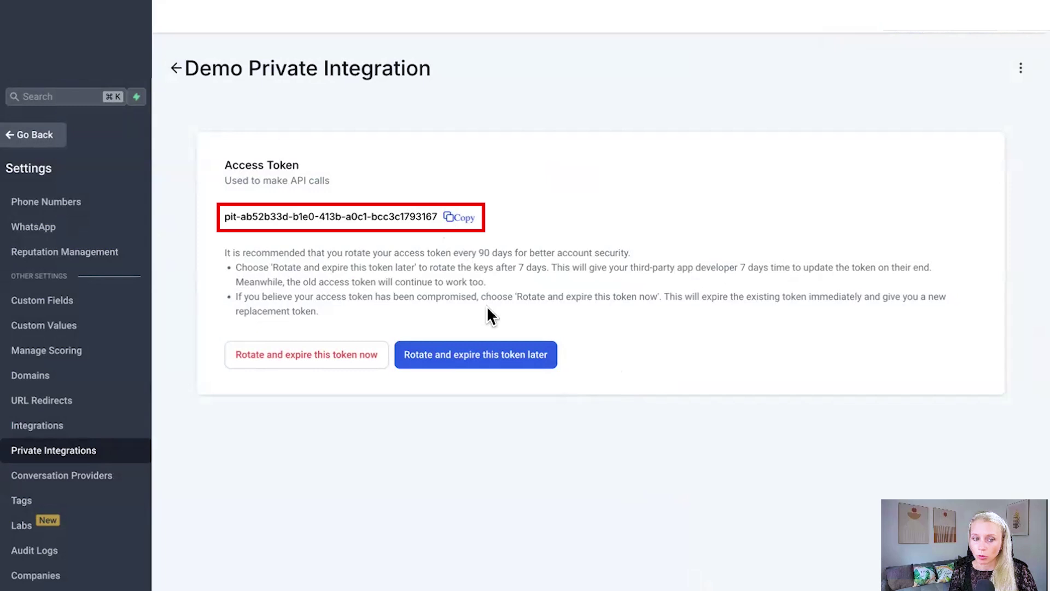
# Return to the integrations list and edit Demo Private Integration, continuing to its scopes
pyautogui.click(176, 69)
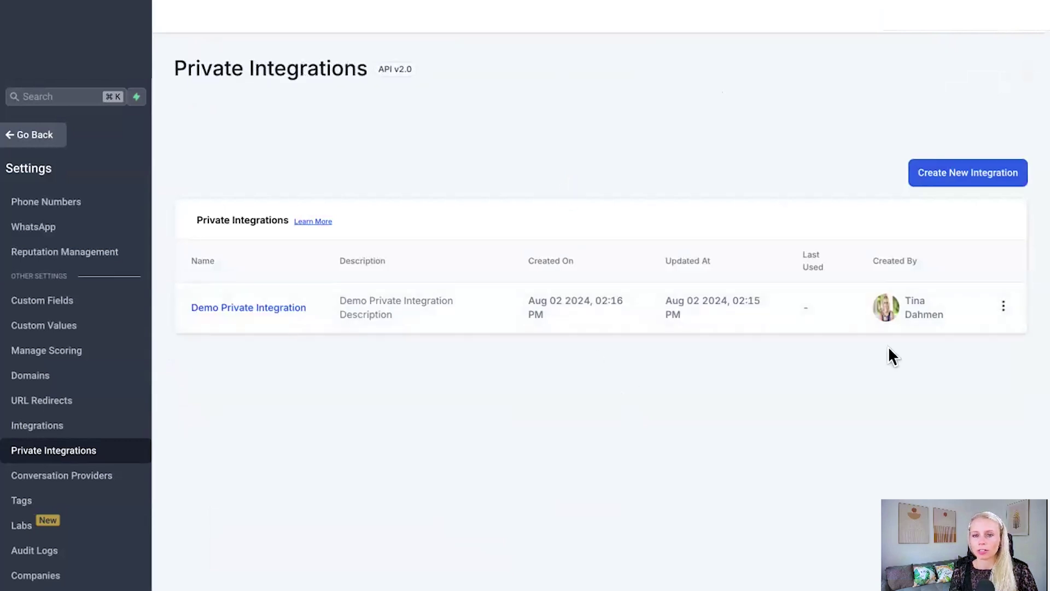
pyautogui.click(1003, 306)
pyautogui.click(1016, 331)
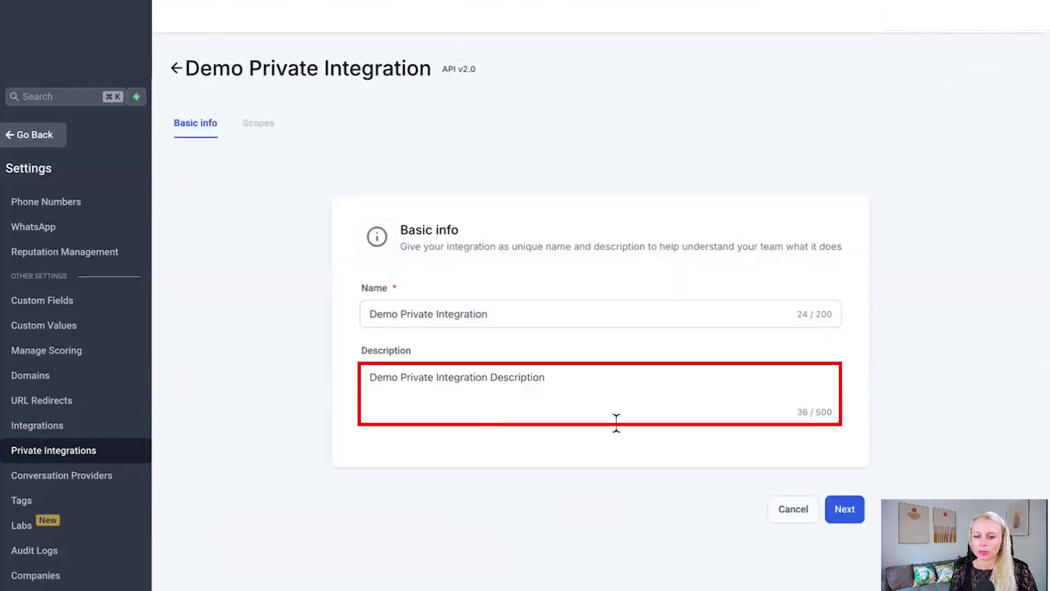
pyautogui.click(845, 510)
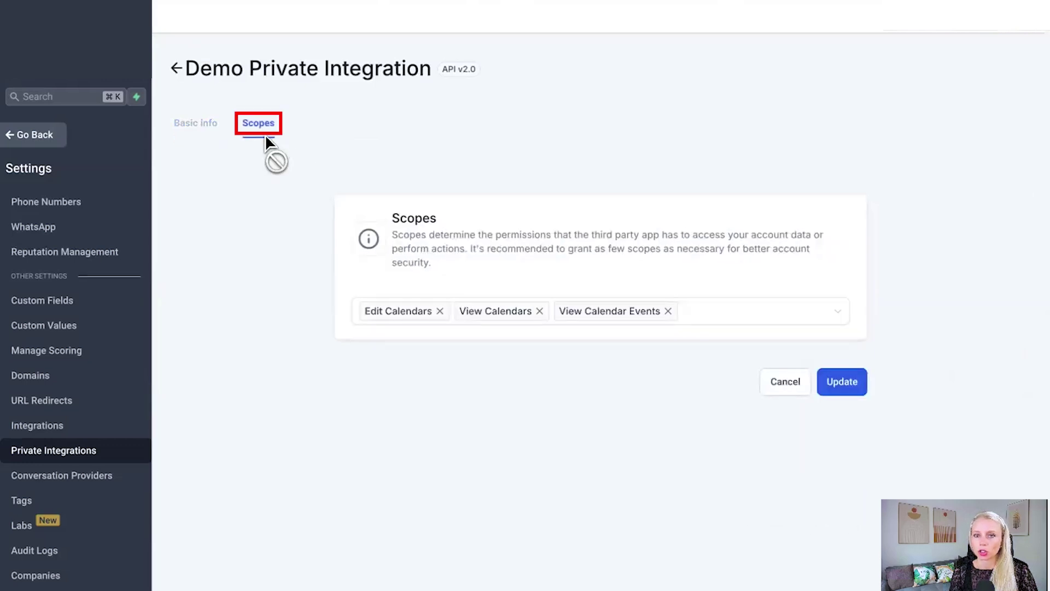
# Add the View Businesses and Edit Calendar Events scopes, save, and return to the list
pyautogui.click(758, 320)
pyautogui.click(462, 395)
pyautogui.click(462, 393)
pyautogui.click(440, 337)
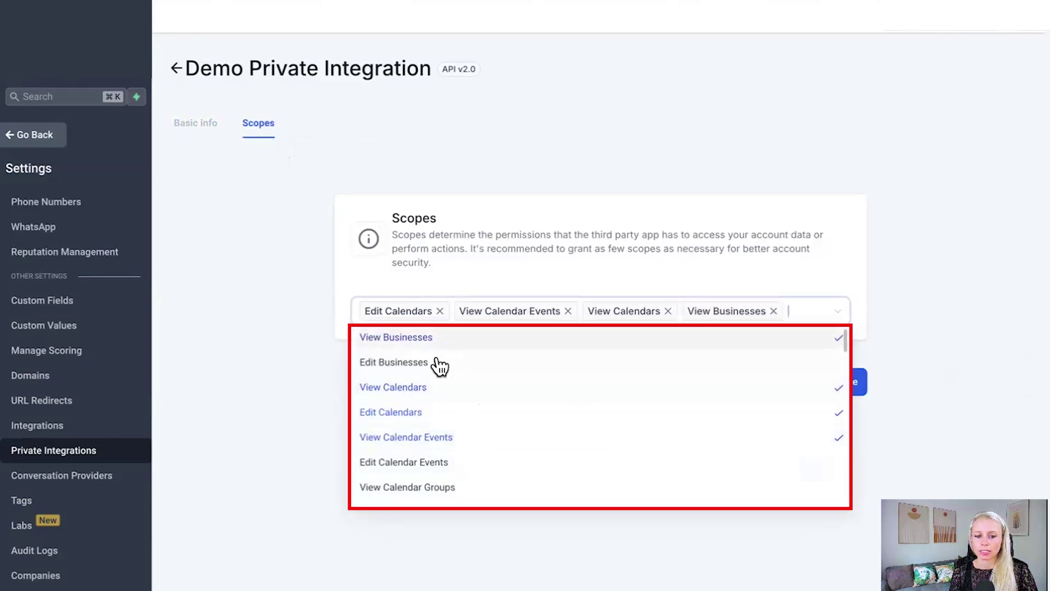
pyautogui.click(448, 463)
pyautogui.click(849, 412)
pyautogui.click(842, 399)
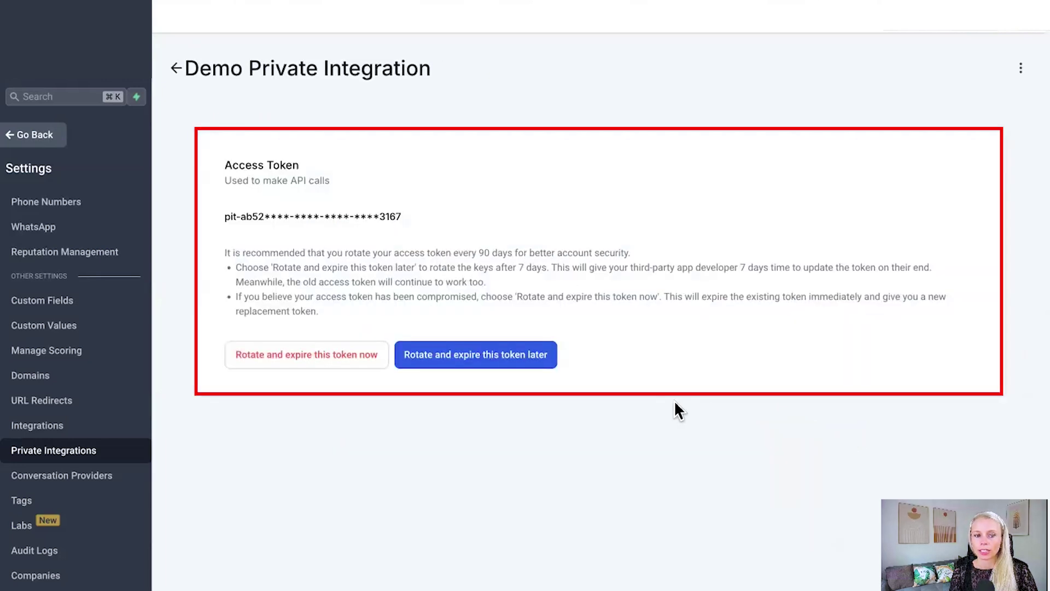
pyautogui.click(176, 68)
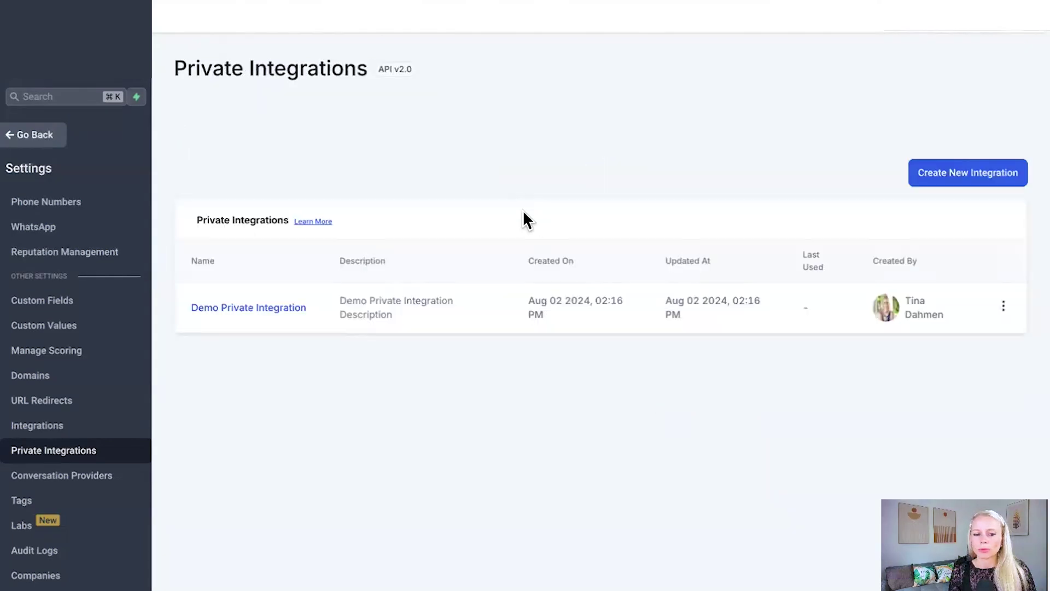
# Delete Demo Private Integration from its row's options menu
pyautogui.click(1004, 307)
pyautogui.click(997, 353)
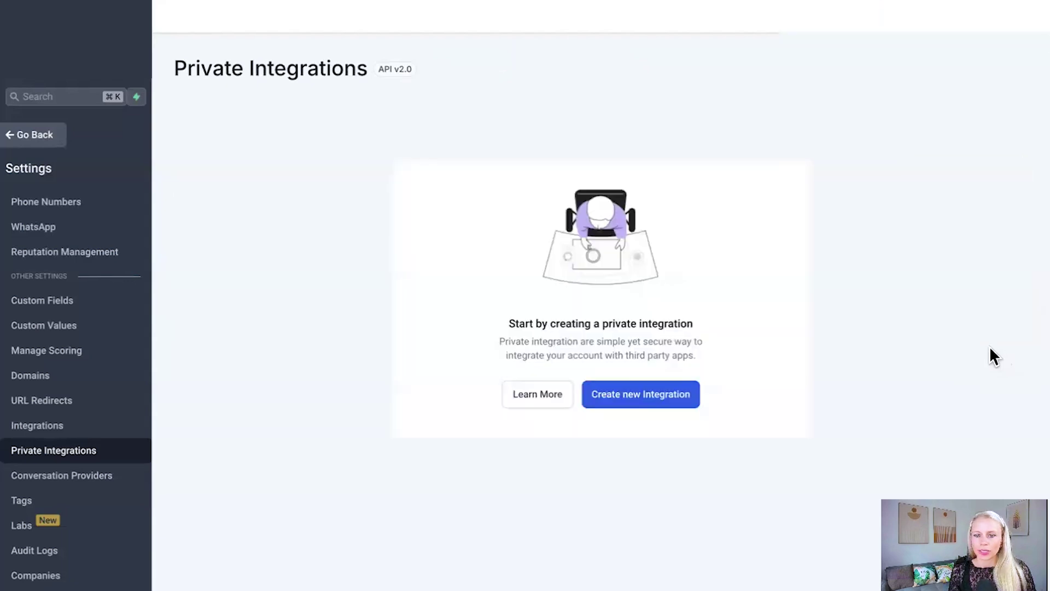